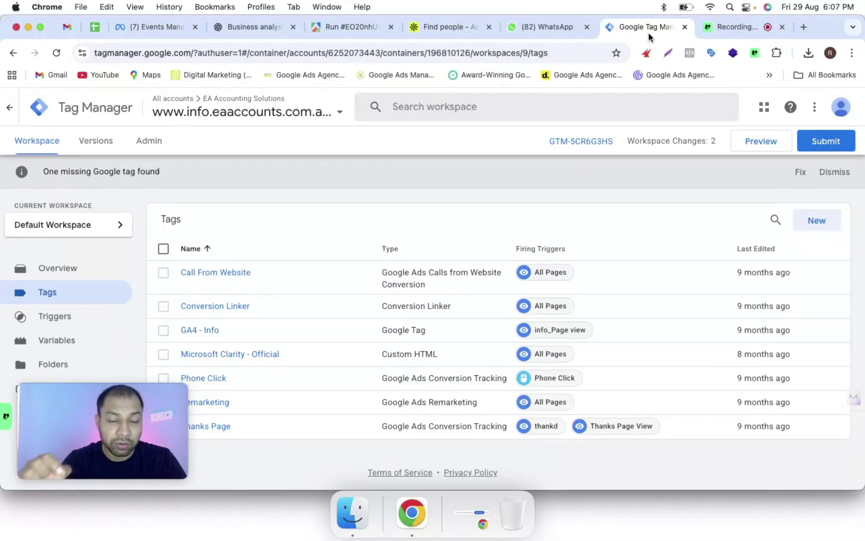
In Meta Events Manager, connect a new Web data source and create a dataset named 'EA Pixel'.
{"action": "left_click", "coordinate": [150, 26]}
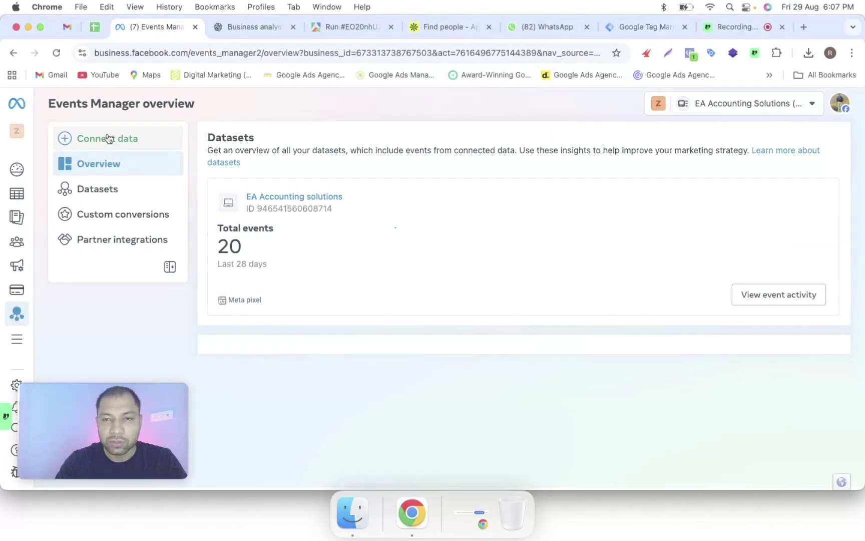
{"action": "left_click", "coordinate": [116, 139]}
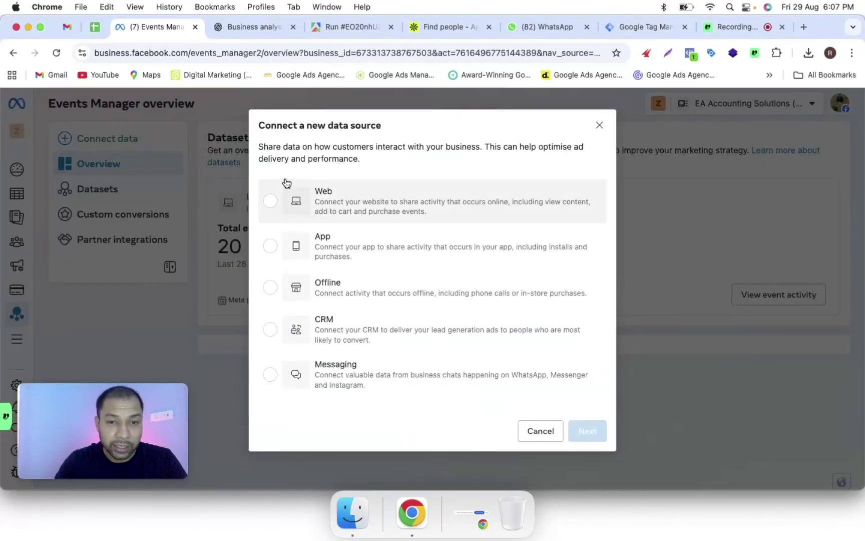
{"action": "left_click", "coordinate": [327, 209]}
{"action": "left_click", "coordinate": [585, 425]}
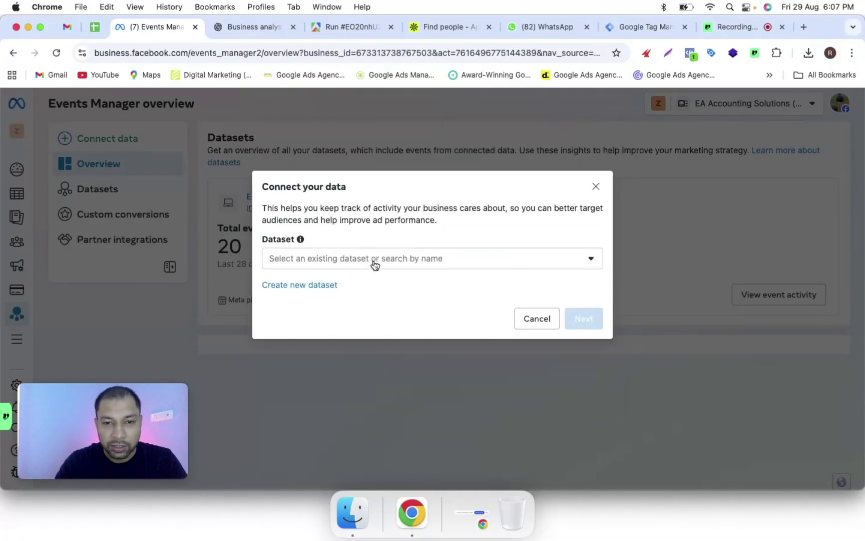
{"action": "left_click", "coordinate": [290, 285]}
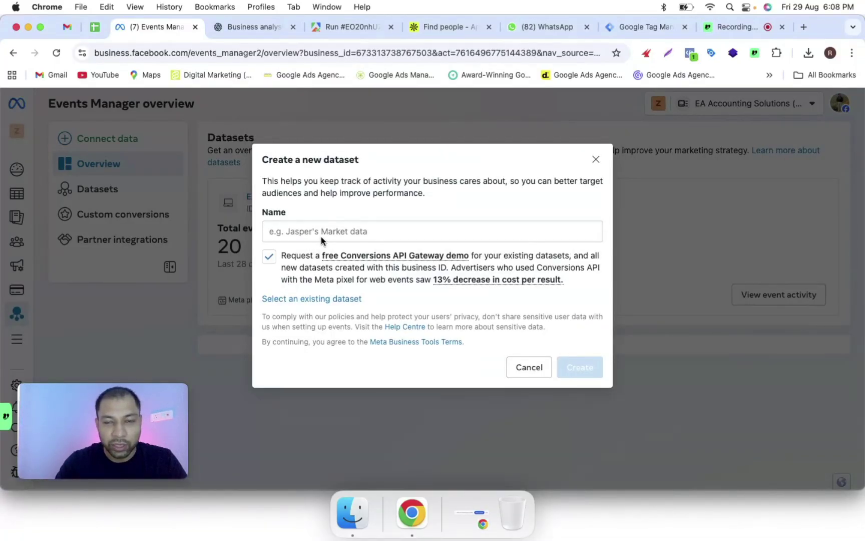
{"action": "left_click", "coordinate": [321, 231]}
{"action": "type", "text": "EA Pi"}
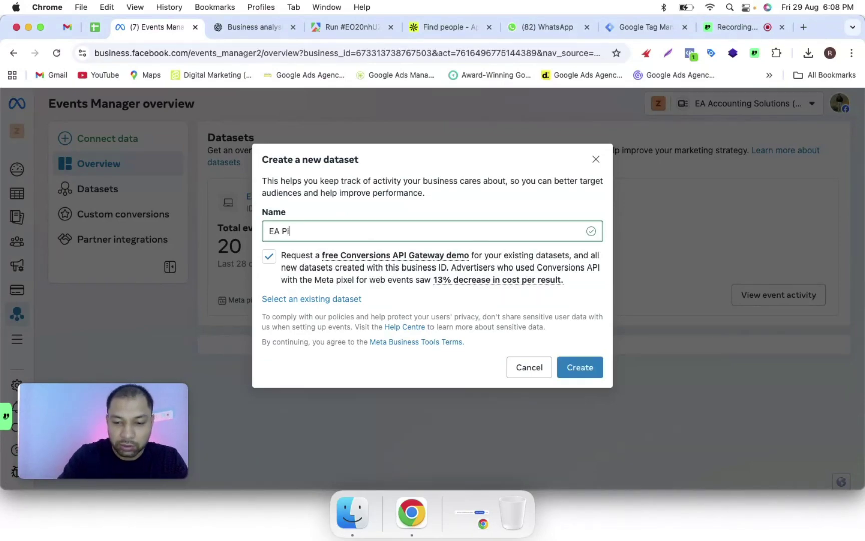
{"action": "type", "text": "xel"}
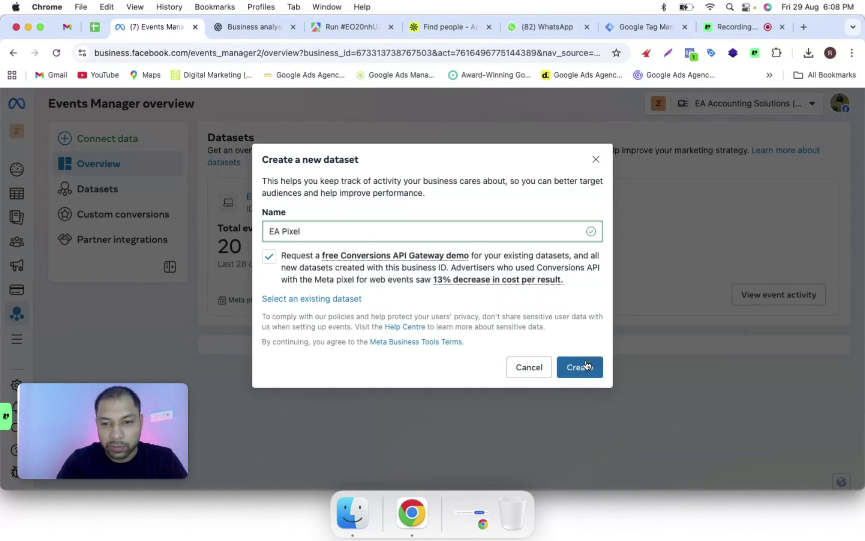
{"action": "left_click", "coordinate": [581, 367]}
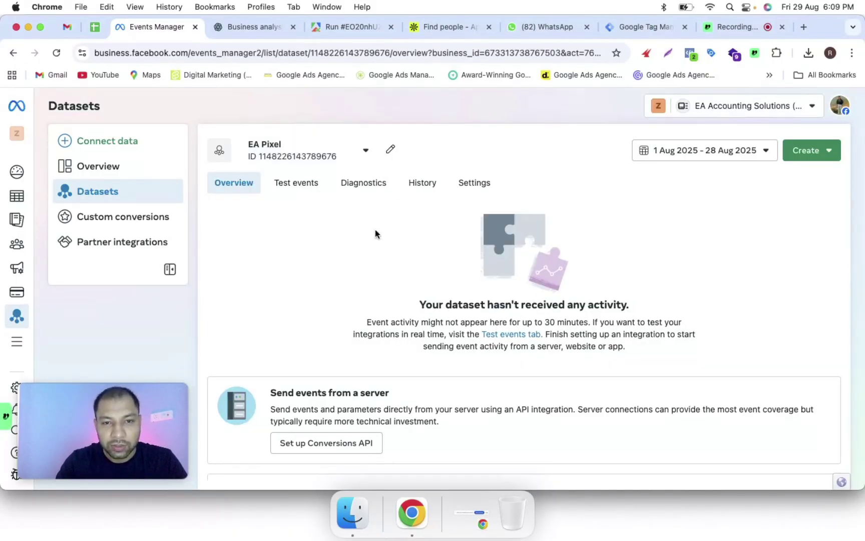
{"action": "scroll", "coordinate": [375, 229], "scroll_direction": "down", "scroll_amount": 3}
{"action": "scroll", "coordinate": [375, 229], "scroll_direction": "down", "scroll_amount": 2}
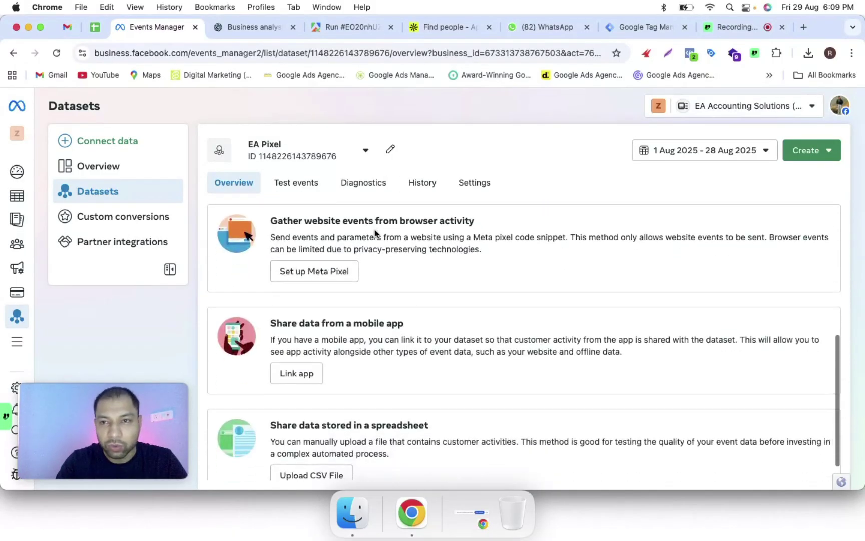
Back in Google Tag Manager, start a new tag and bring up its tag type choices.
{"action": "left_click", "coordinate": [633, 27]}
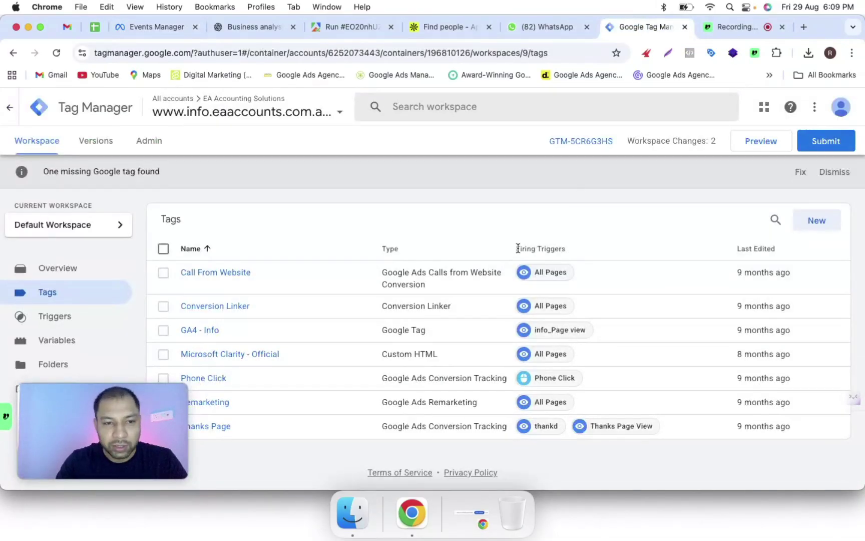
{"action": "scroll", "coordinate": [551, 233], "scroll_direction": "down", "scroll_amount": 1}
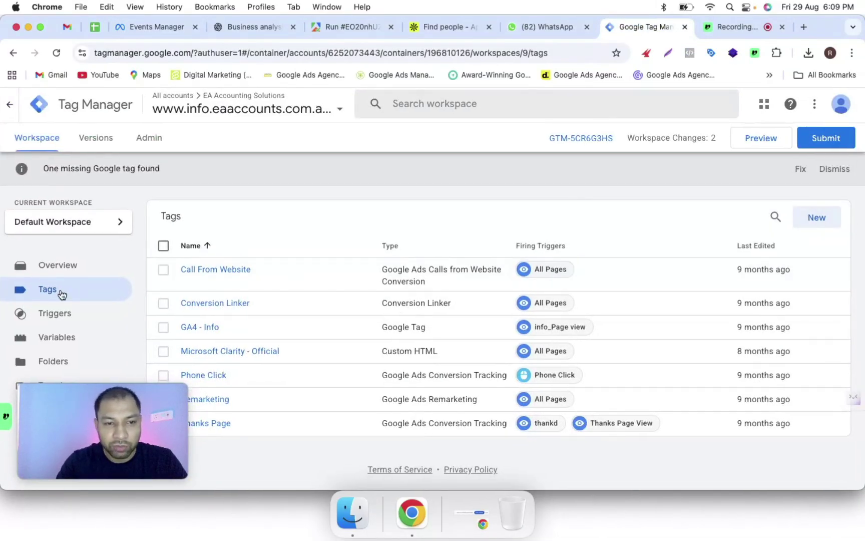
{"action": "left_click", "coordinate": [815, 219]}
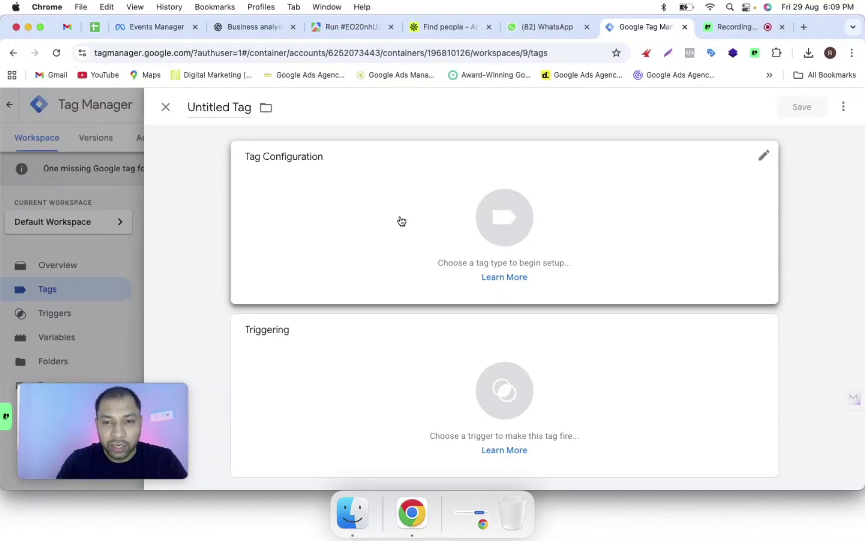
{"action": "left_click", "coordinate": [401, 220]}
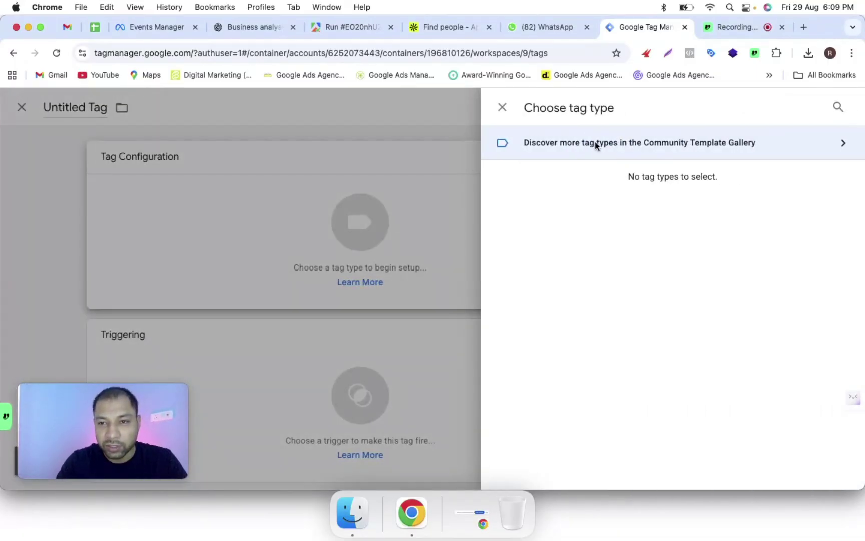
Find the Facebook Pixel template in the Community Template Gallery and add it to the workspace.
{"action": "left_click", "coordinate": [819, 145]}
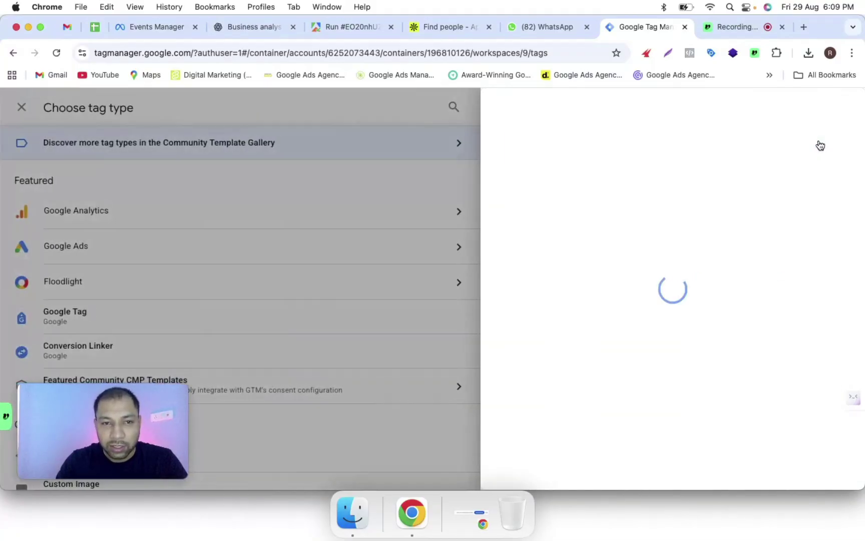
{"action": "left_click", "coordinate": [837, 108]}
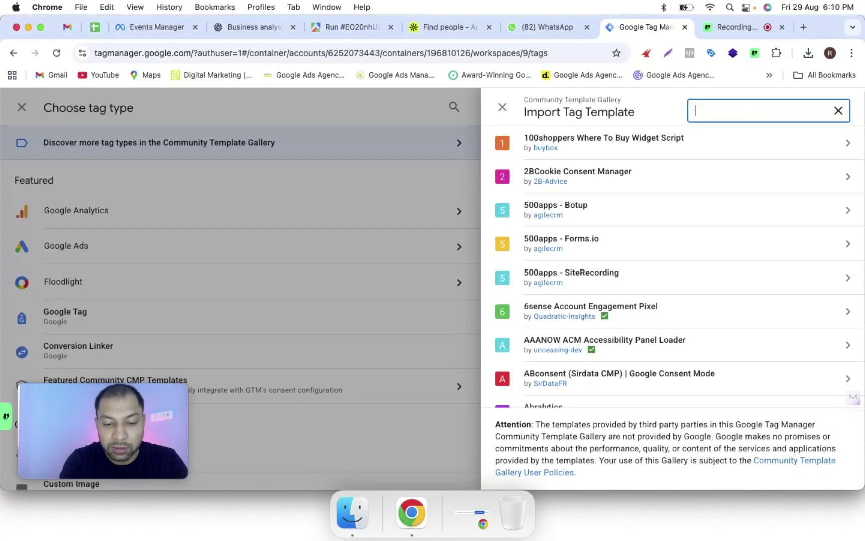
{"action": "type", "text": "facebook"}
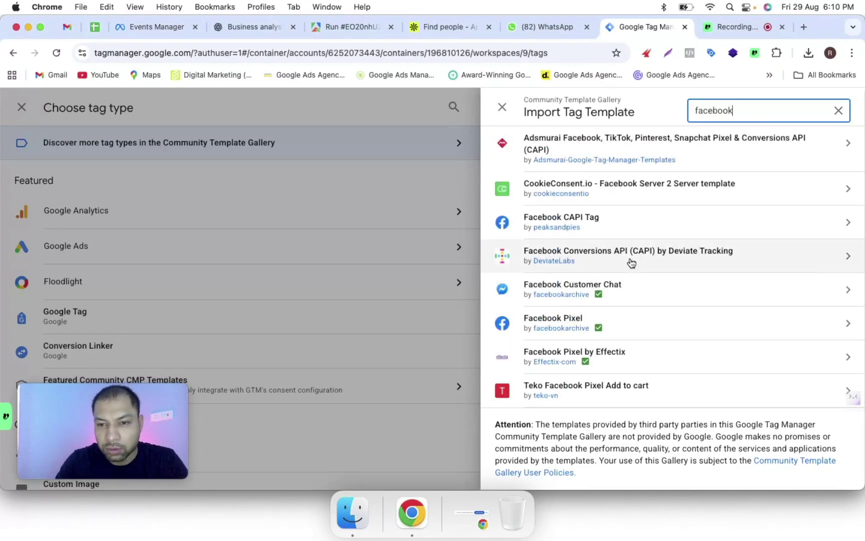
{"action": "left_click", "coordinate": [568, 325]}
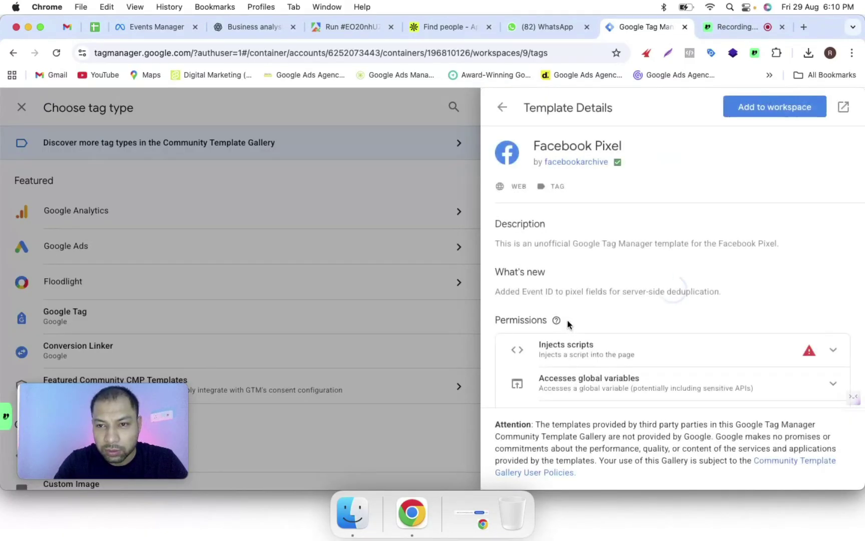
{"action": "left_click", "coordinate": [746, 105]}
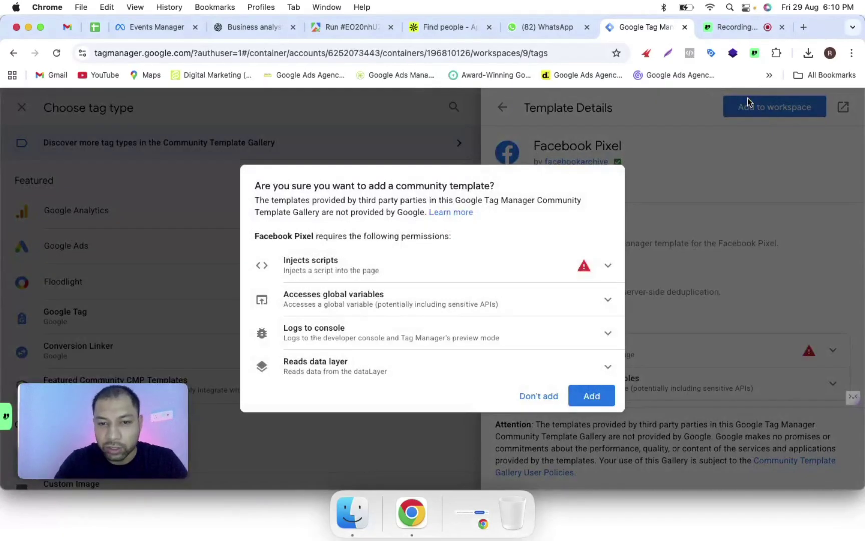
{"action": "left_click", "coordinate": [598, 402]}
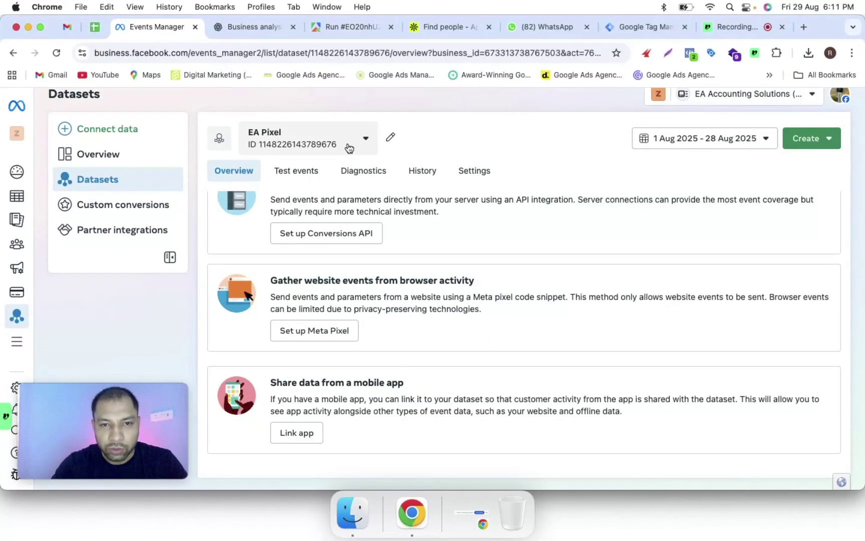
Copy the EA Pixel base code from the manual Meta pixel install option.
{"action": "left_click", "coordinate": [259, 151]}
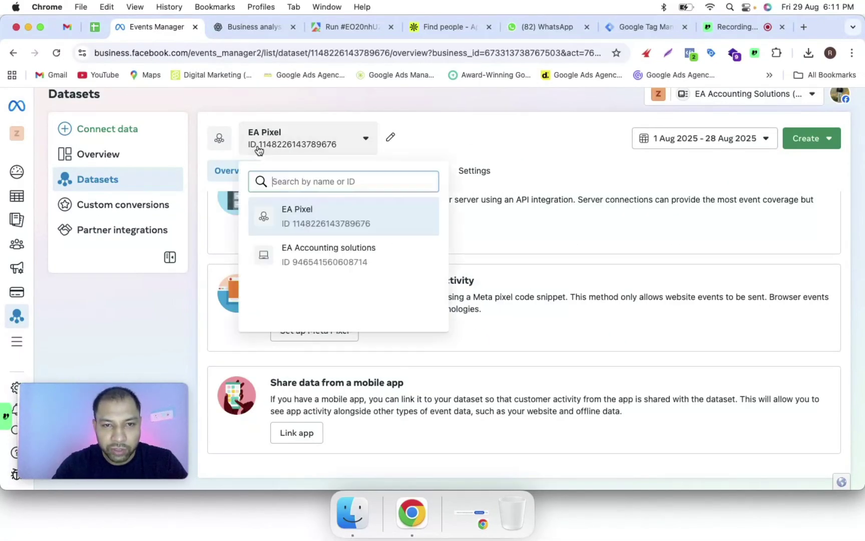
{"action": "left_click", "coordinate": [313, 150]}
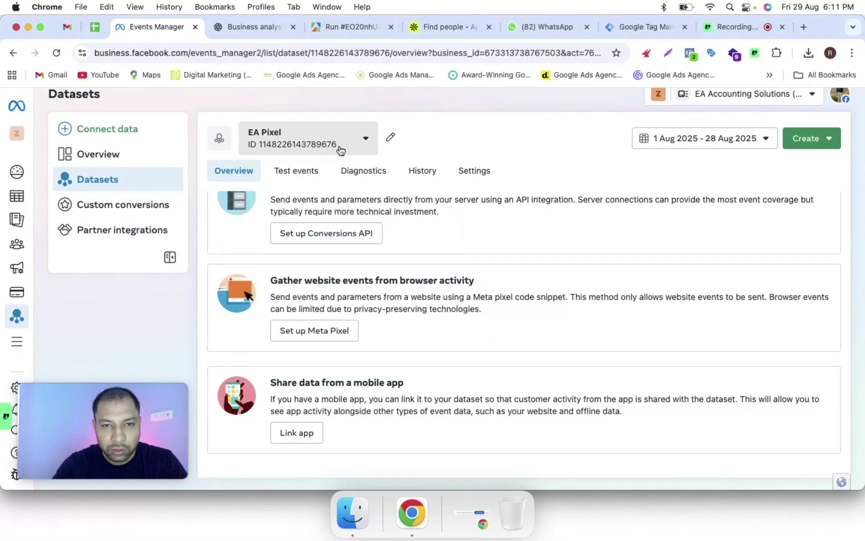
{"action": "left_click", "coordinate": [260, 149]}
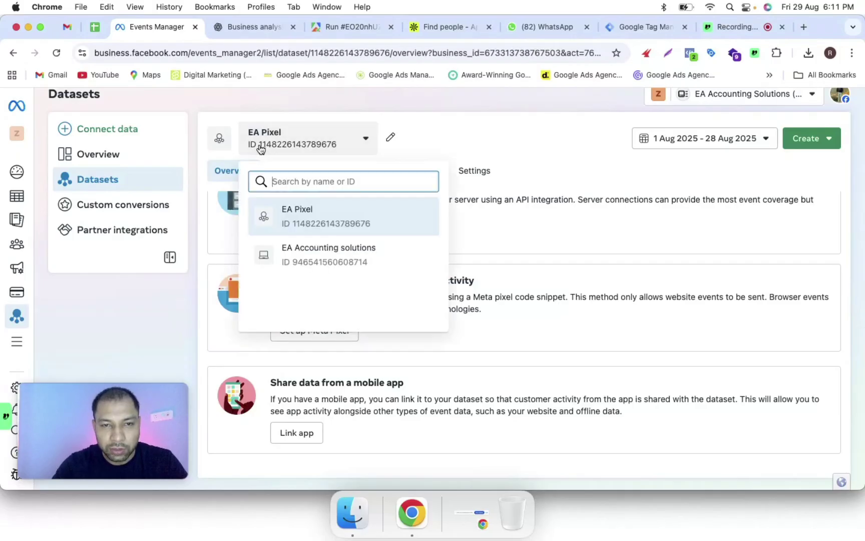
{"action": "left_click", "coordinate": [363, 148]}
{"action": "left_click", "coordinate": [314, 331]}
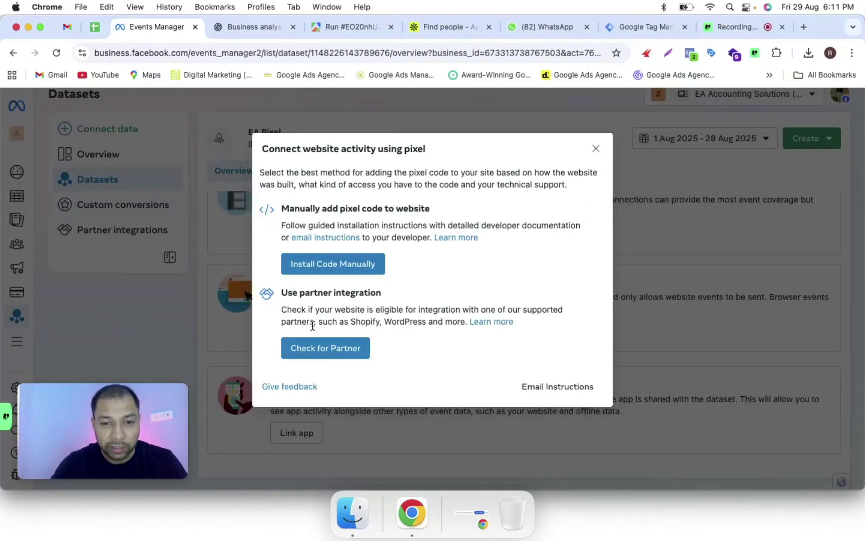
{"action": "left_click", "coordinate": [340, 261]}
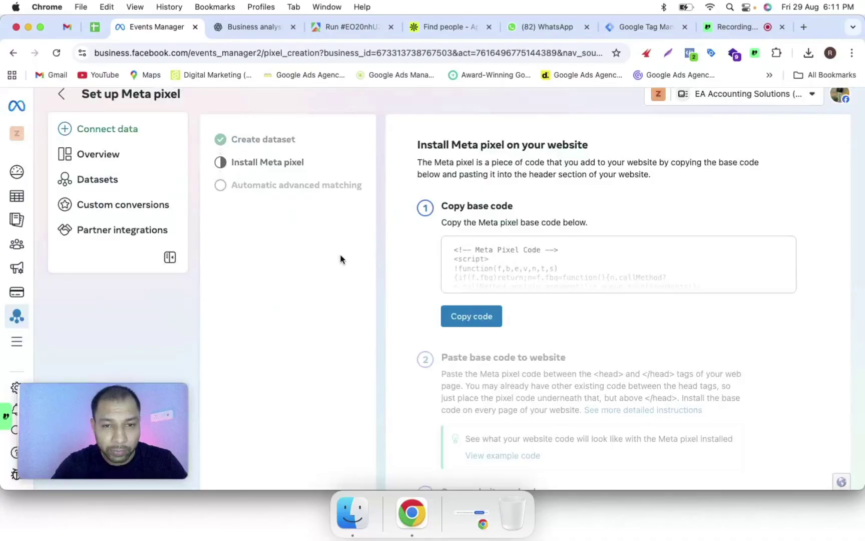
{"action": "left_click", "coordinate": [456, 307]}
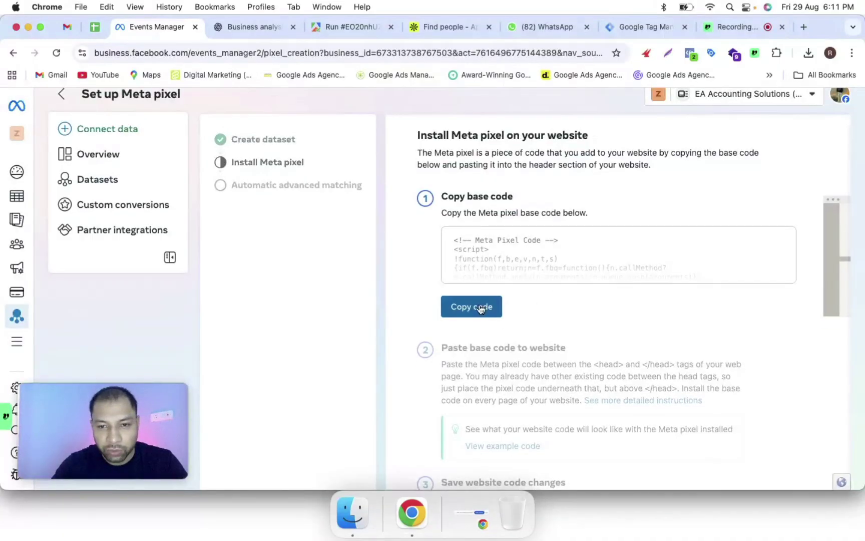
Extract the pixel ID from the pasted base code and paste it into the Facebook Pixel ID(s) field.
{"action": "left_click", "coordinate": [803, 26]}
{"action": "left_click", "coordinate": [469, 55]}
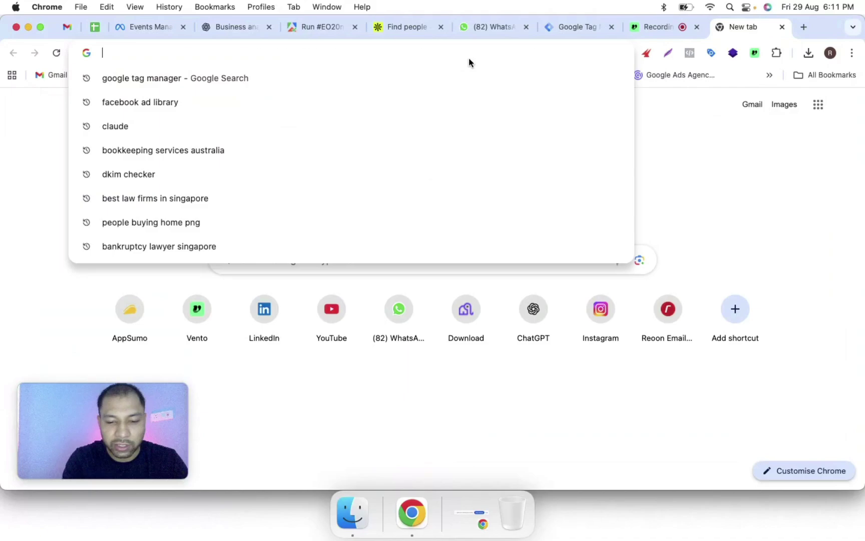
{"action": "key", "text": "super+v"}
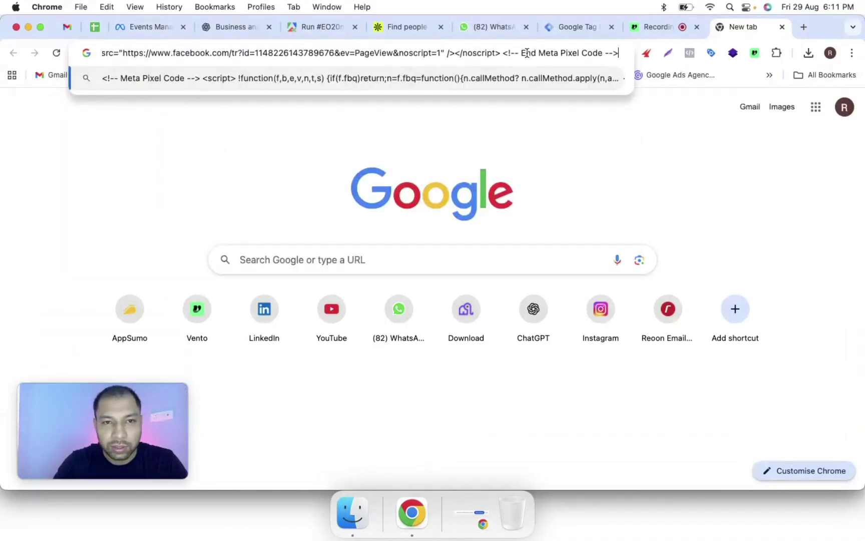
{"action": "left_click_drag", "start_coordinate": [255, 53], "coordinate": [334, 53]}
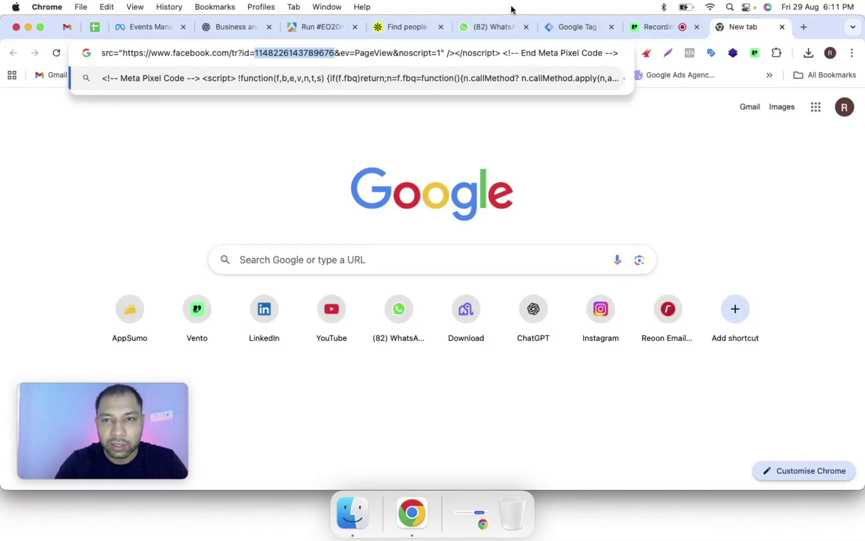
{"action": "left_click", "coordinate": [575, 26]}
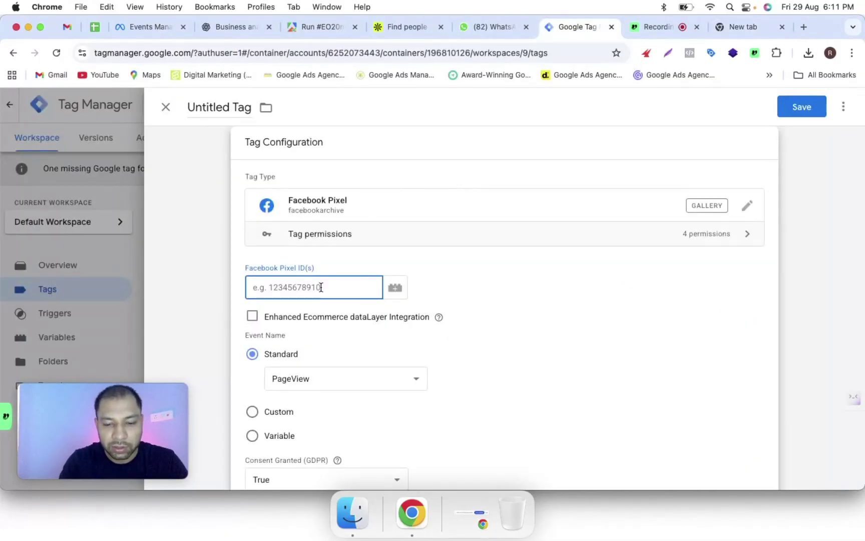
{"action": "key", "text": "super+v"}
Set the Facebook Pixel tag to fire on All Pages.
{"action": "scroll", "coordinate": [538, 318], "scroll_direction": "down", "scroll_amount": 10}
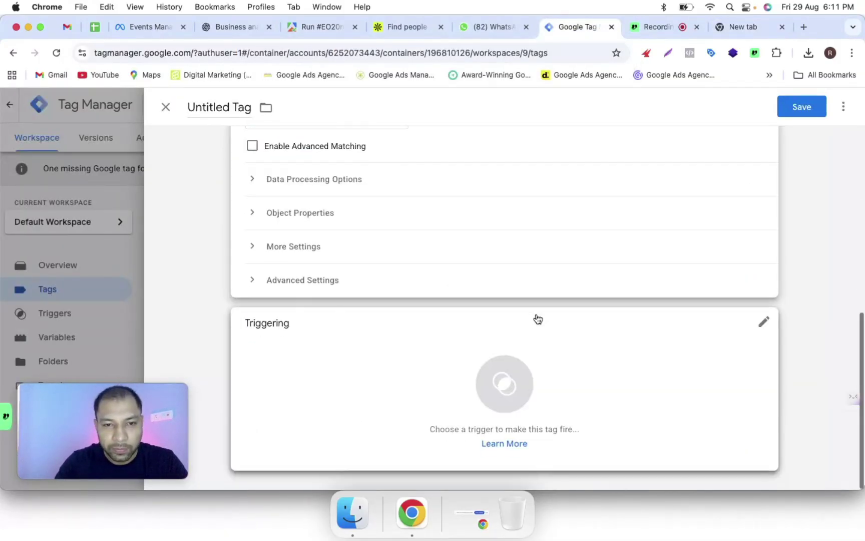
{"action": "left_click", "coordinate": [444, 348]}
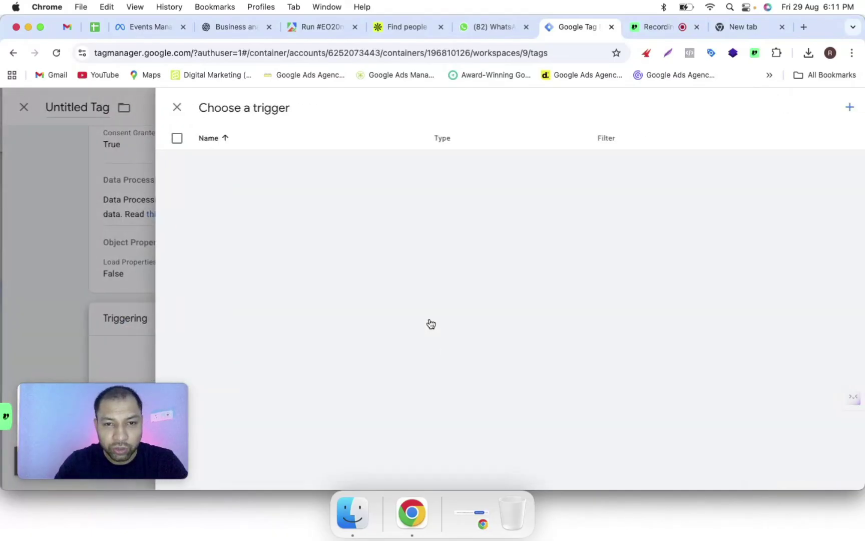
{"action": "left_click", "coordinate": [242, 170]}
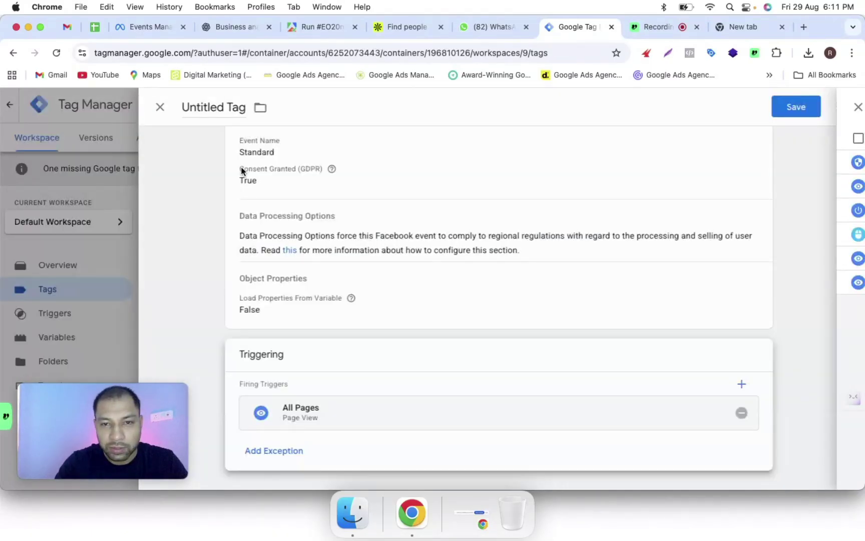
Rename the Untitled Tag to 'Facebook Pixel' and save it.
{"action": "scroll", "coordinate": [241, 171], "scroll_direction": "up", "scroll_amount": 10}
{"action": "left_click", "coordinate": [213, 107]}
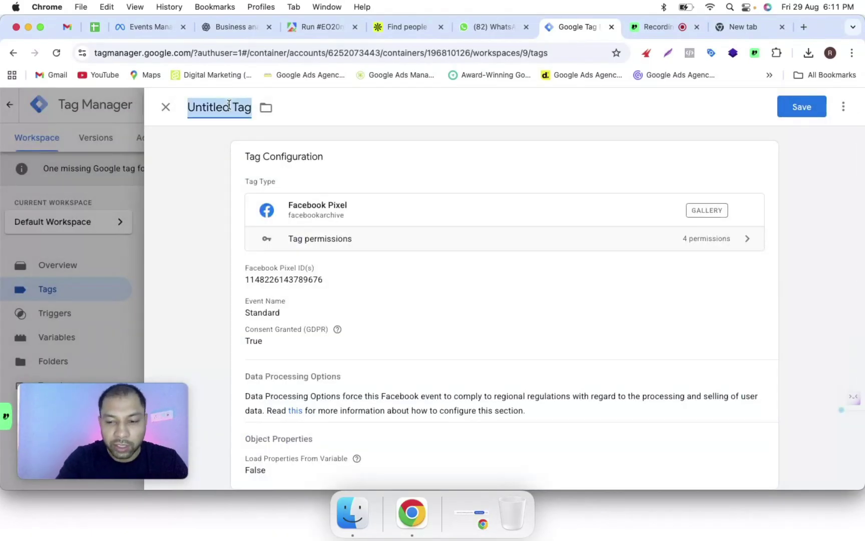
{"action": "key", "text": "BackSpace"}
{"action": "type", "text": "Fa"}
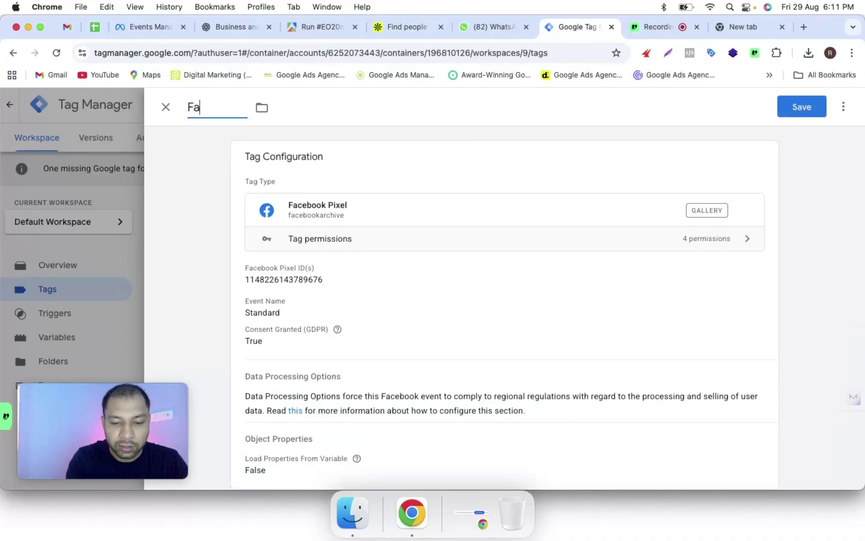
{"action": "type", "text": "cebook "}
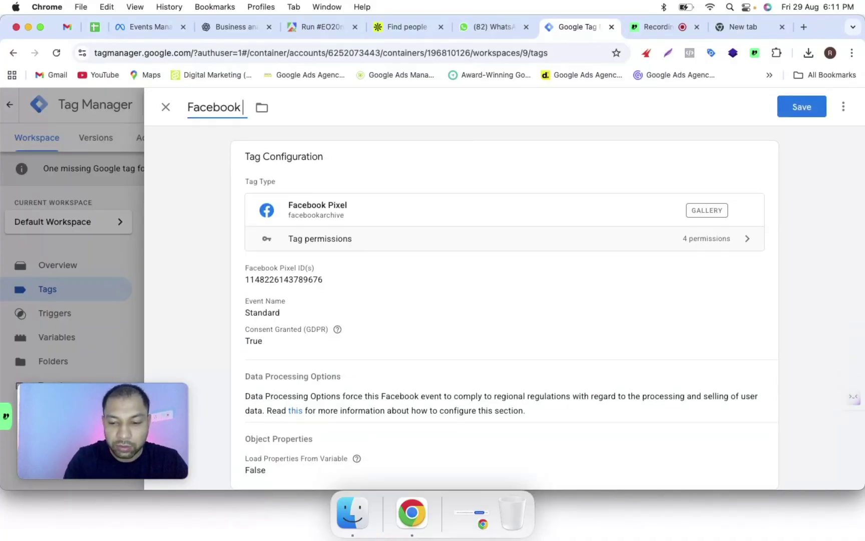
{"action": "type", "text": "Pixe"}
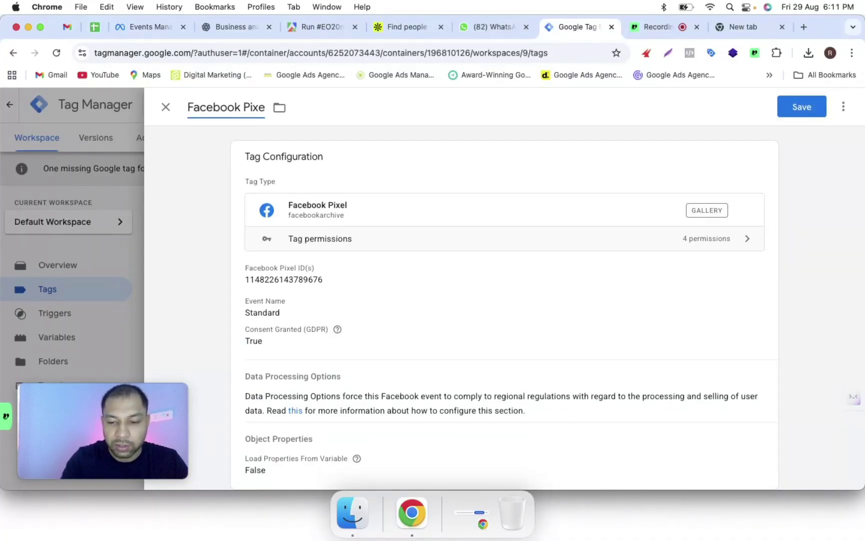
{"action": "type", "text": "l"}
{"action": "left_click", "coordinate": [802, 102]}
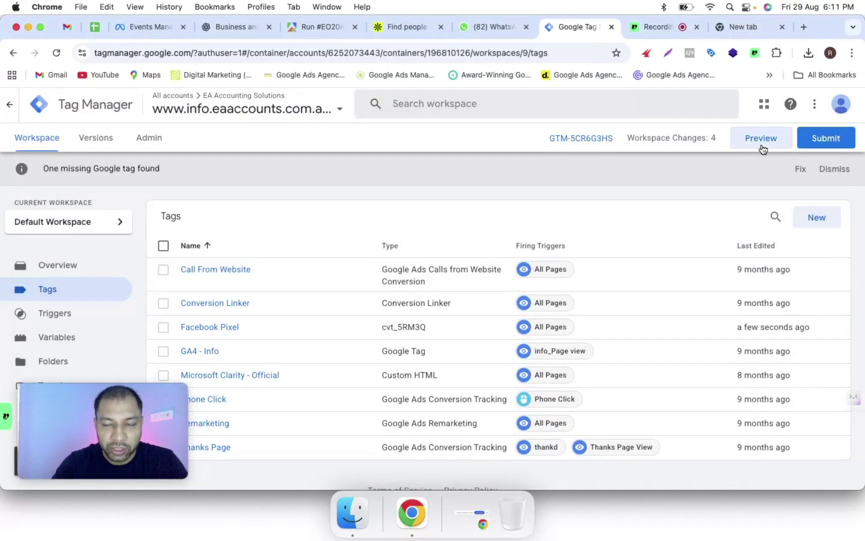
Preview the container on eaaccounts.com.au and confirm the Facebook Pixel tag fired once.
{"action": "left_click", "coordinate": [761, 142]}
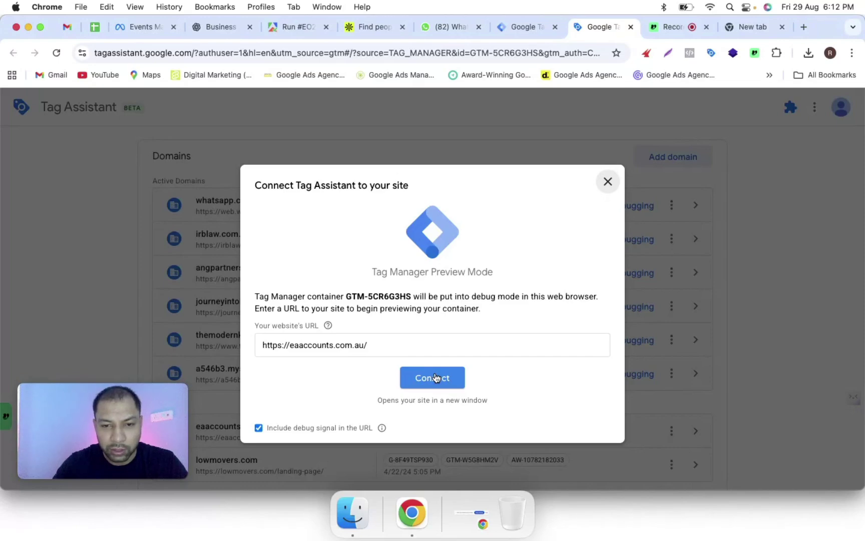
{"action": "left_click", "coordinate": [435, 378]}
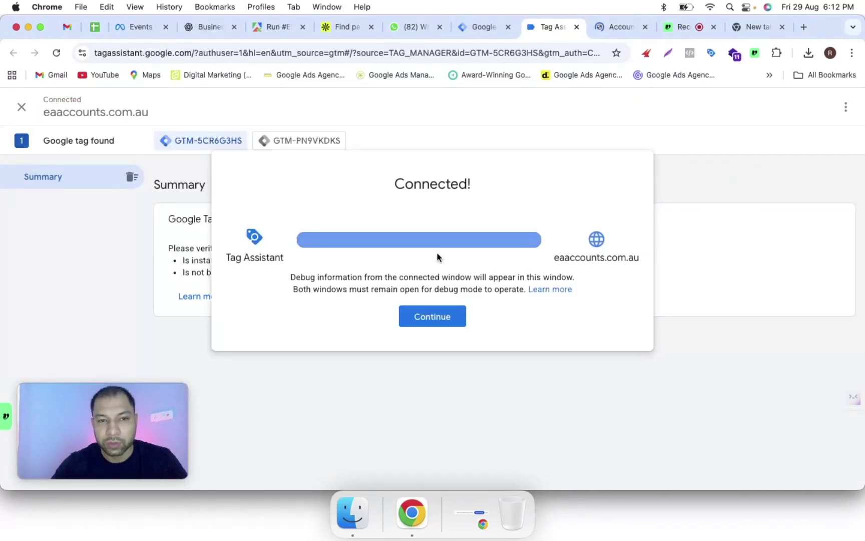
{"action": "left_click", "coordinate": [420, 317]}
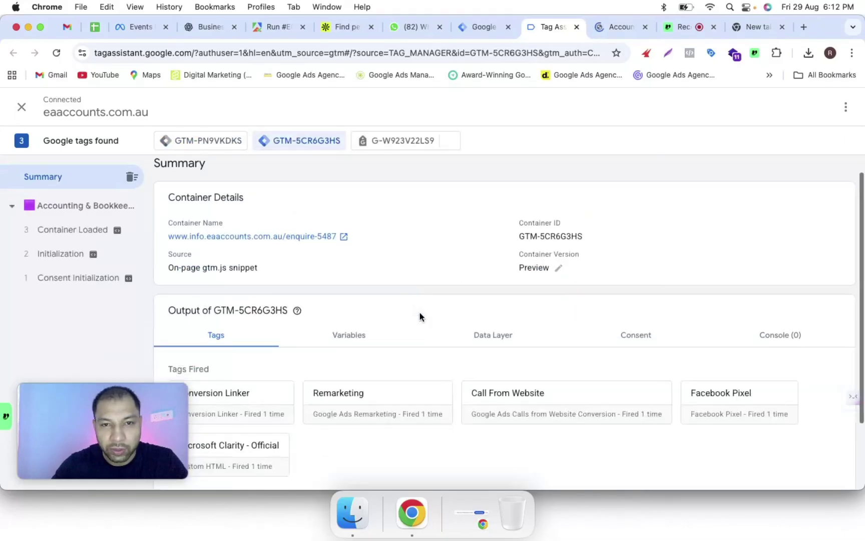
{"action": "scroll", "coordinate": [390, 315], "scroll_direction": "down", "scroll_amount": 2}
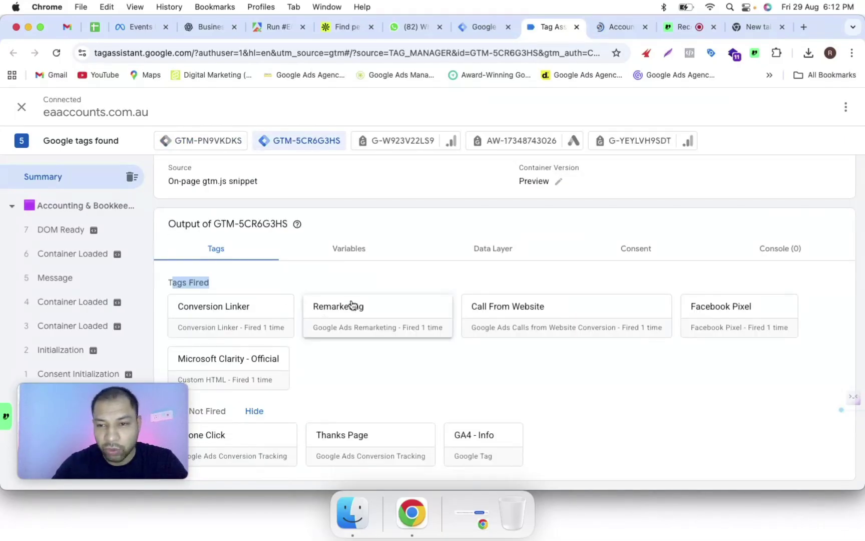
{"action": "left_click_drag", "start_coordinate": [214, 284], "coordinate": [158, 284]}
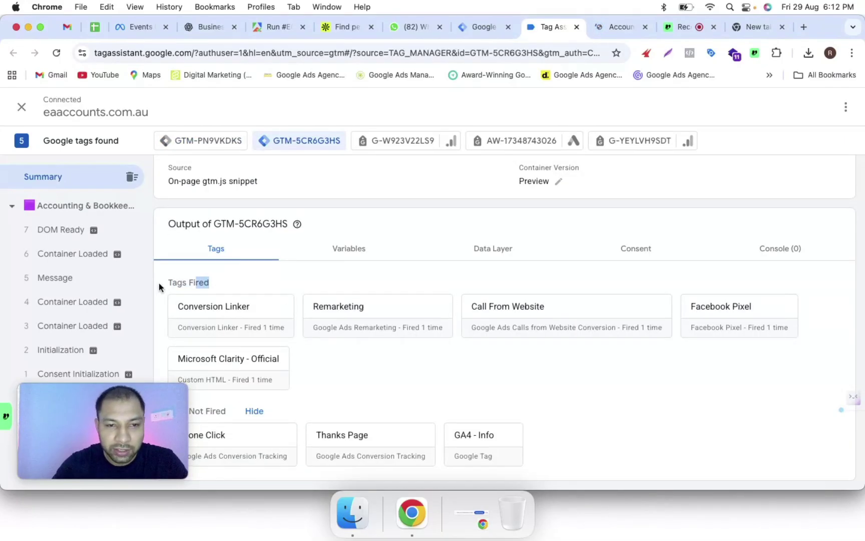
{"action": "left_click", "coordinate": [702, 301]}
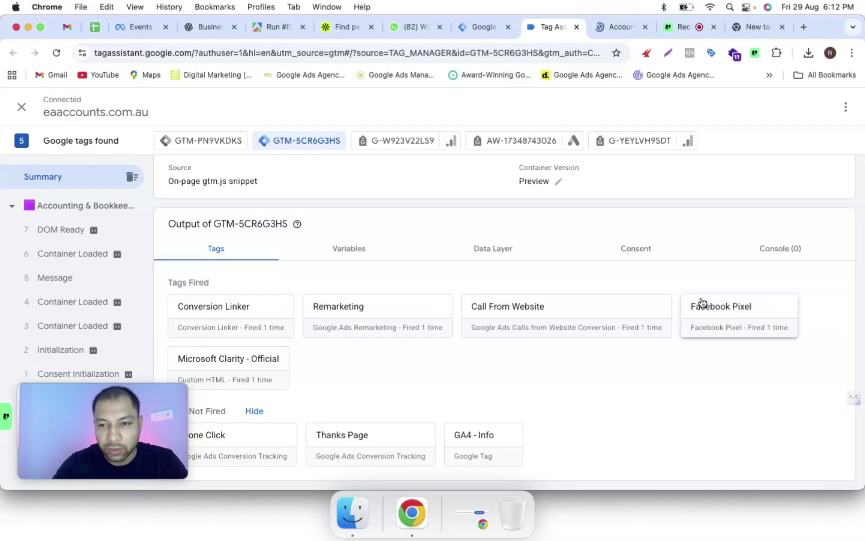
{"action": "left_click", "coordinate": [484, 27]}
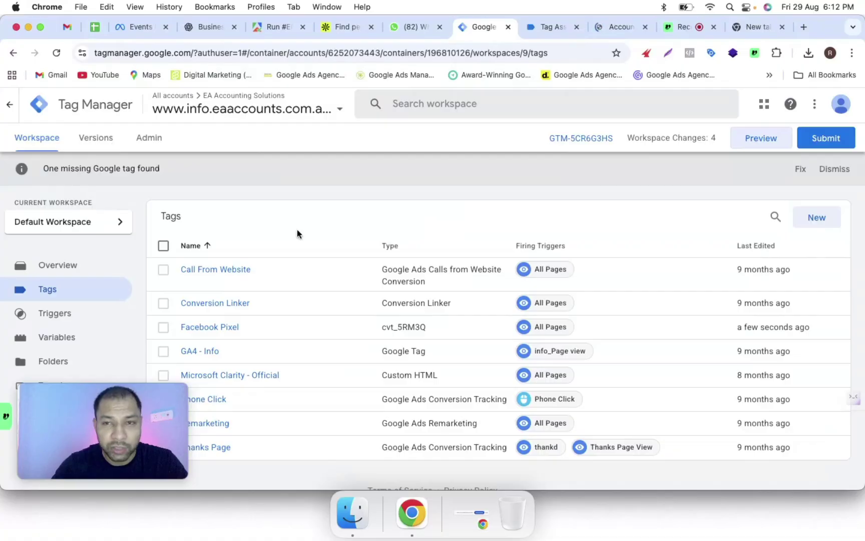
Submit and publish the workspace changes as Version 9 with no version description.
{"action": "left_click", "coordinate": [835, 142]}
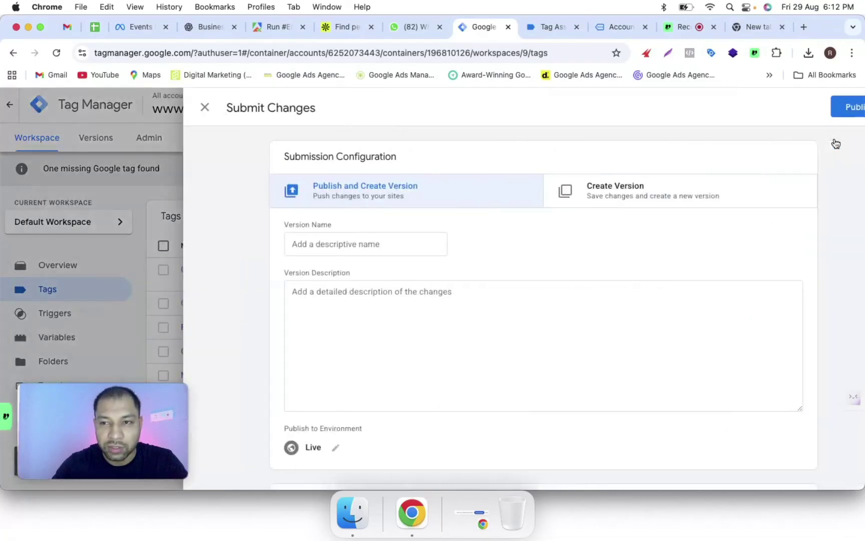
{"action": "left_click", "coordinate": [822, 108]}
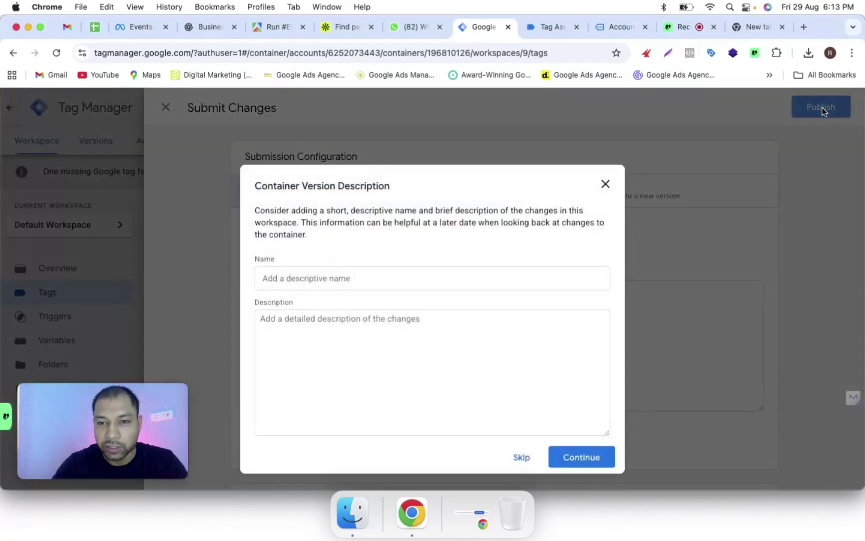
{"action": "left_click", "coordinate": [602, 454]}
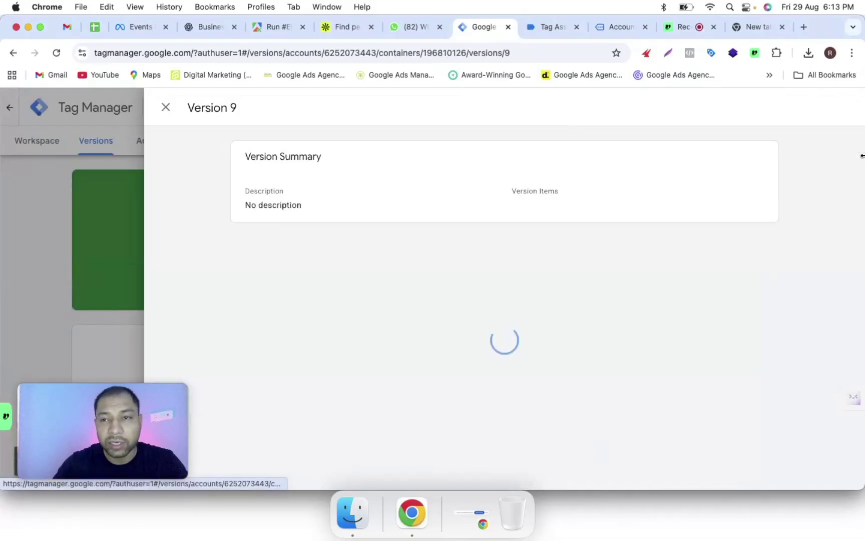
Load eaaccounts.com.au and check with Meta Pixel Helper that one pixel sends PageView.
{"action": "left_click", "coordinate": [739, 26]}
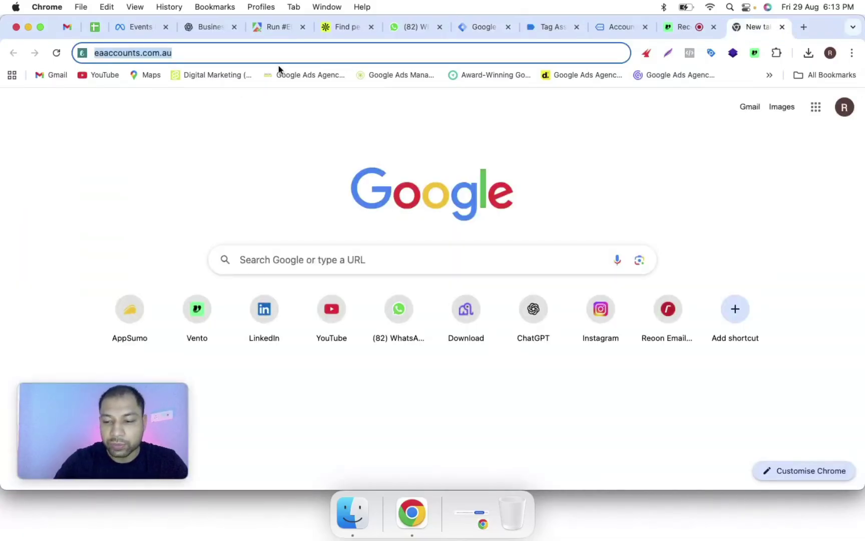
{"action": "key", "text": "Return"}
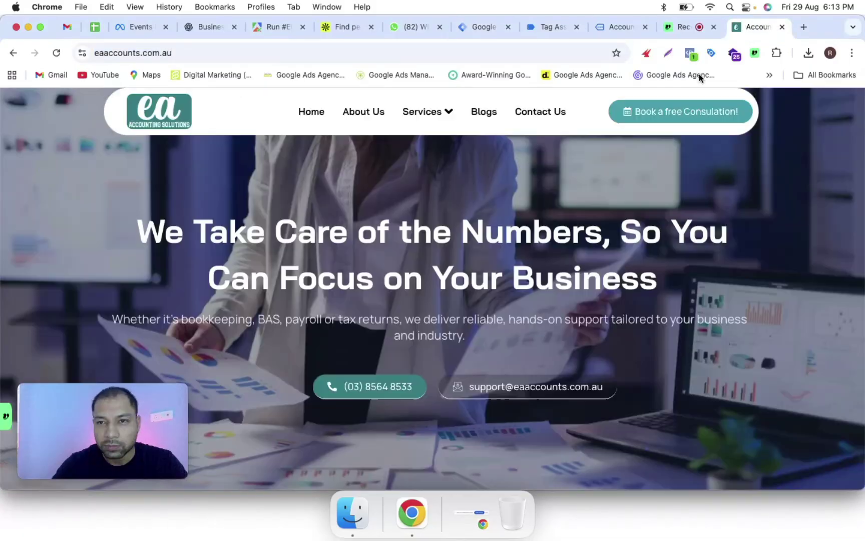
{"action": "left_click", "coordinate": [690, 53]}
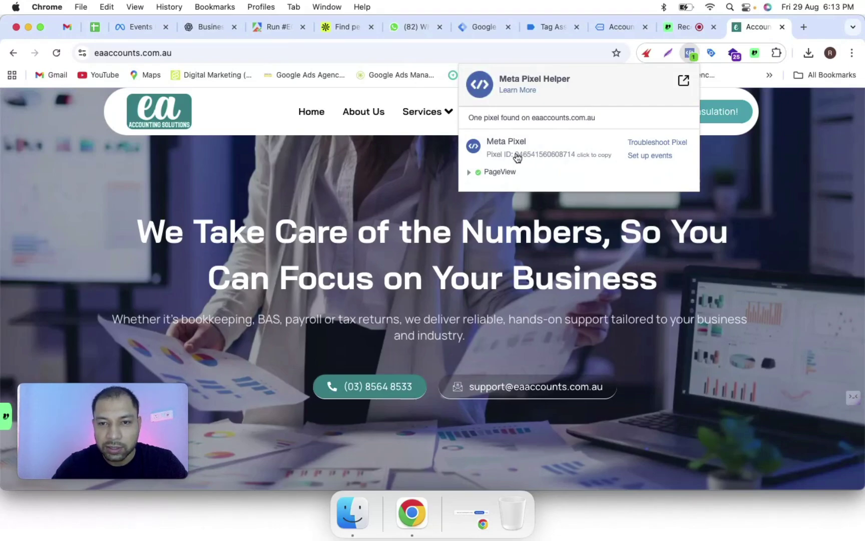
{"action": "left_click_drag", "start_coordinate": [515, 155], "coordinate": [575, 158]}
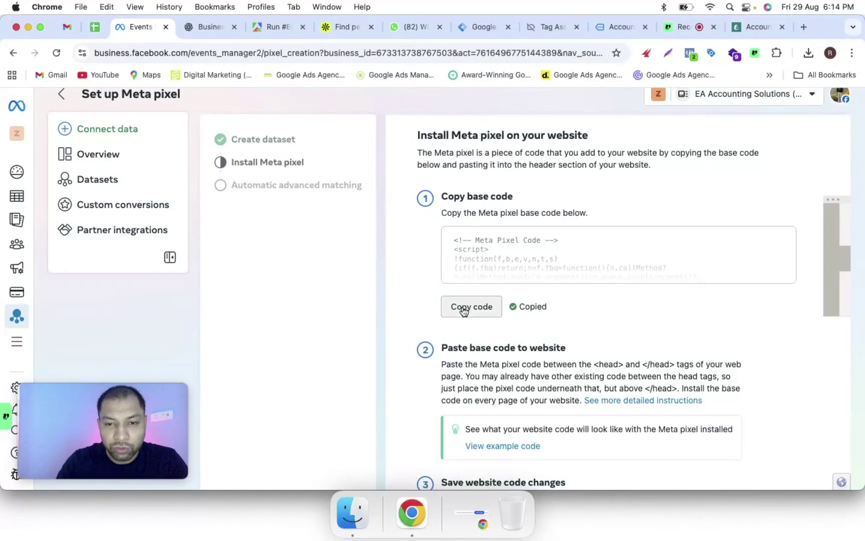
Create a new tag in Google Tag Manager with Custom HTML as its tag type.
{"action": "left_click", "coordinate": [477, 25]}
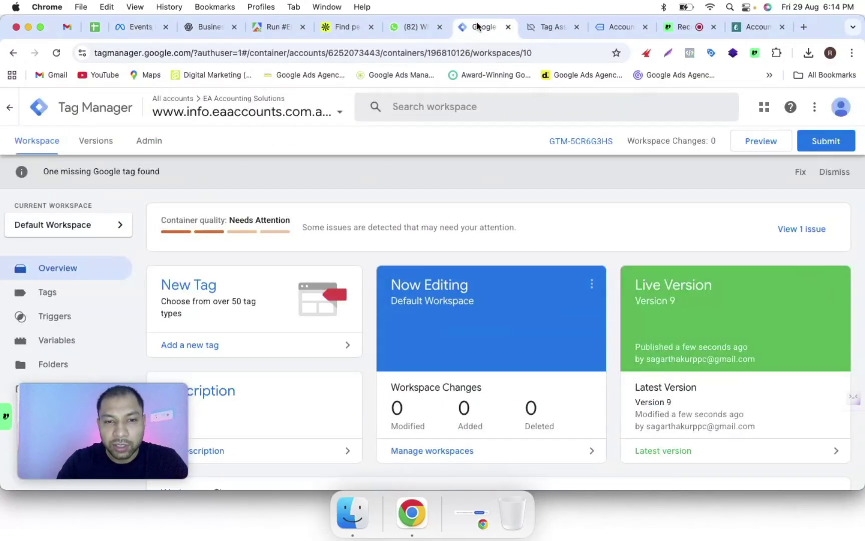
{"action": "scroll", "coordinate": [342, 171], "scroll_direction": "down", "scroll_amount": 2}
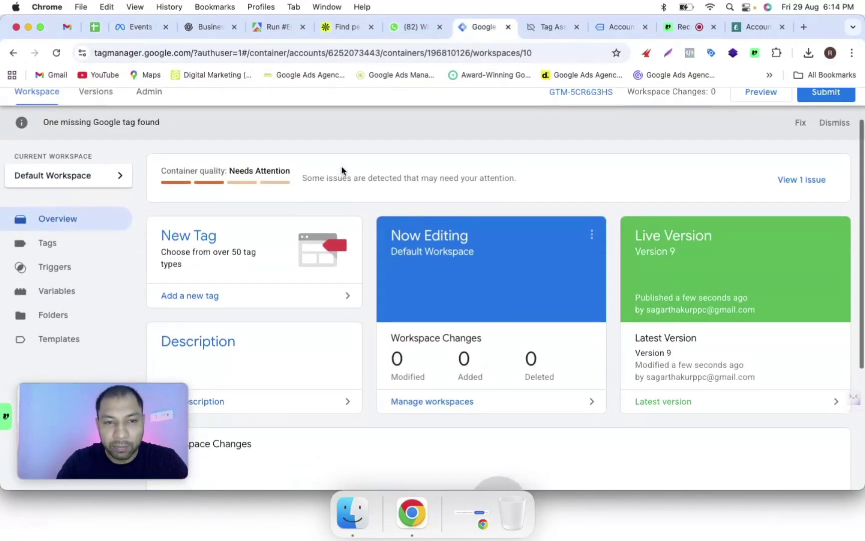
{"action": "left_click", "coordinate": [69, 248]}
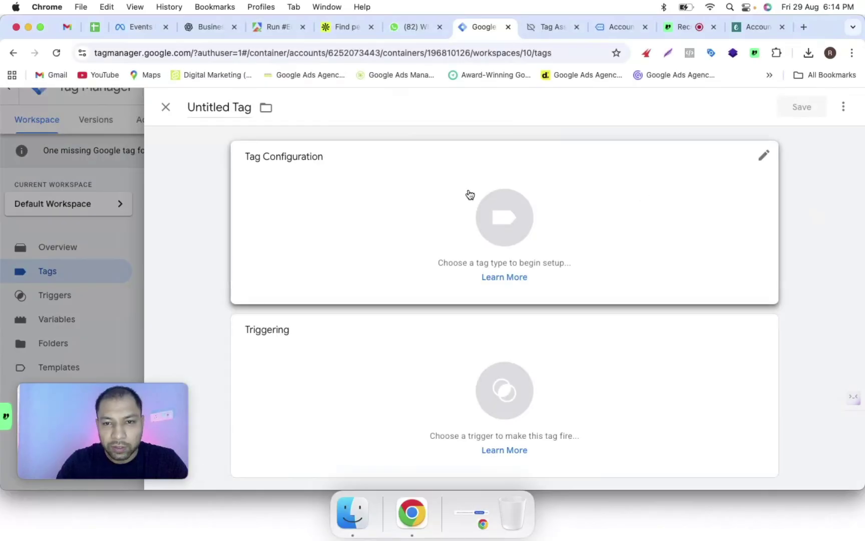
{"action": "left_click", "coordinate": [469, 194]}
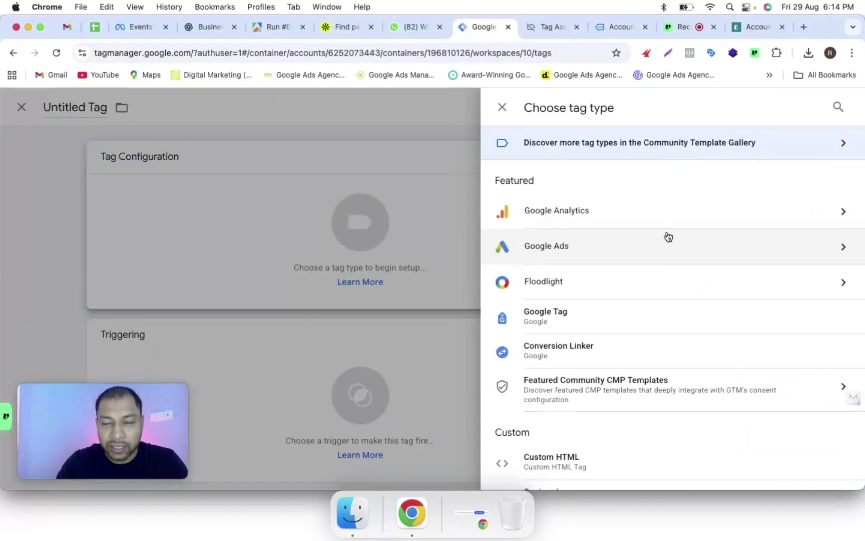
{"action": "scroll", "coordinate": [669, 236], "scroll_direction": "down", "scroll_amount": 5}
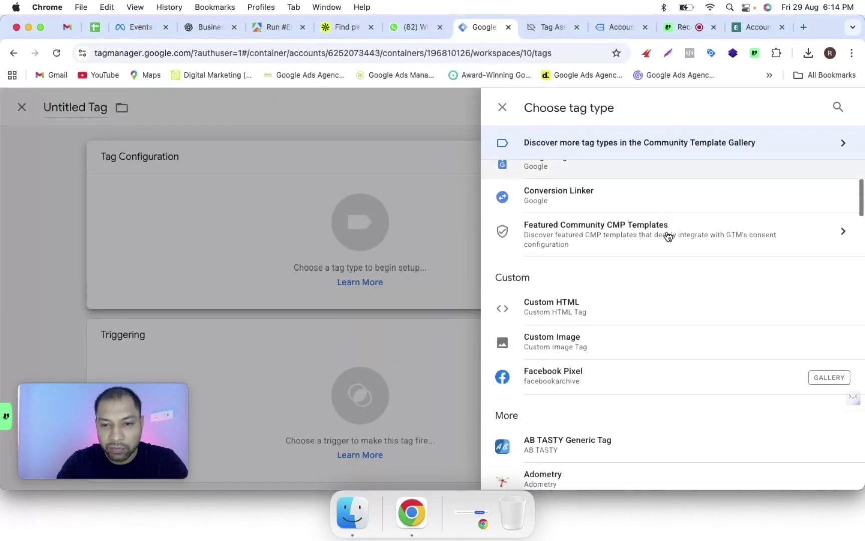
{"action": "left_click", "coordinate": [550, 291]}
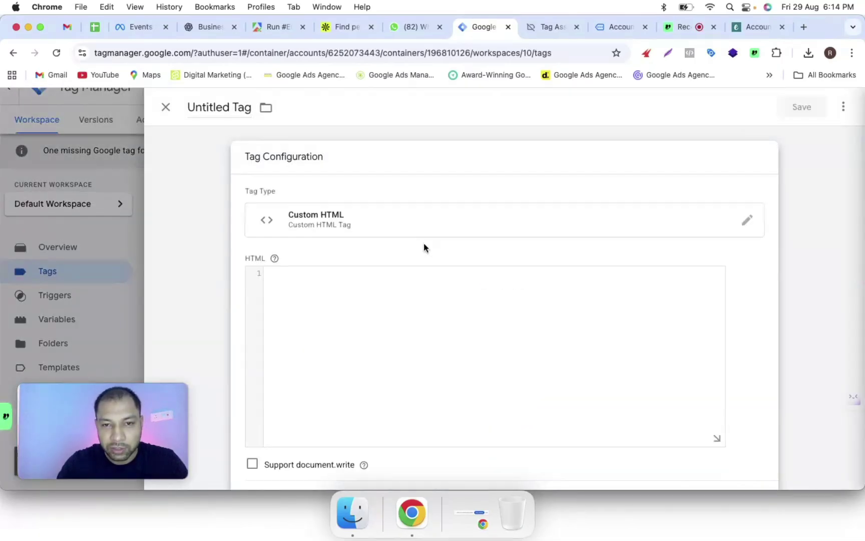
Paste the Meta Pixel base code into the HTML box, add an All Pages trigger, then close the editor unsaved.
{"action": "key", "text": "super+v"}
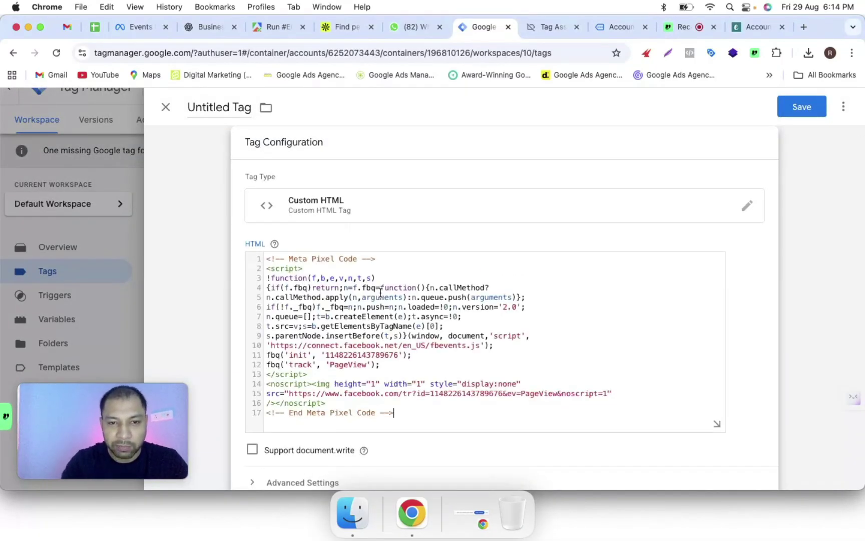
{"action": "scroll", "coordinate": [381, 293], "scroll_direction": "down", "scroll_amount": 3}
{"action": "scroll", "coordinate": [380, 293], "scroll_direction": "up", "scroll_amount": 2}
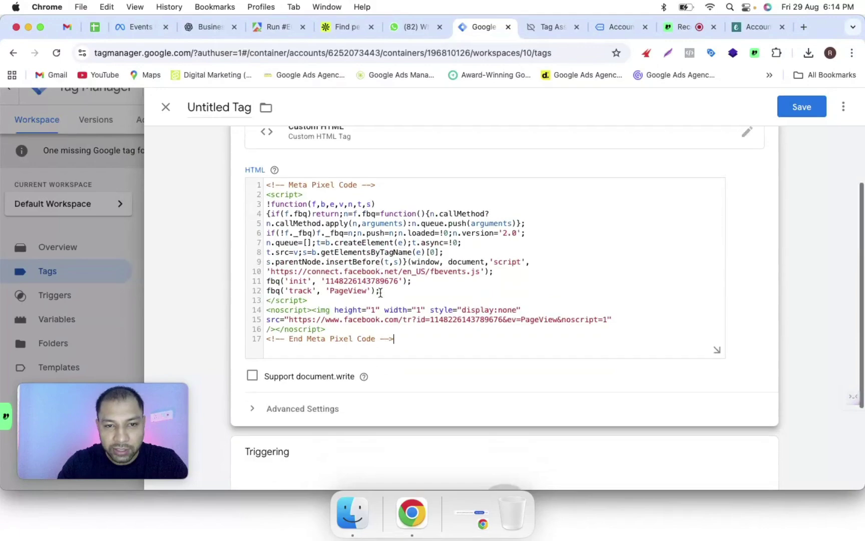
{"action": "scroll", "coordinate": [381, 293], "scroll_direction": "down", "scroll_amount": 5}
{"action": "left_click", "coordinate": [402, 366]}
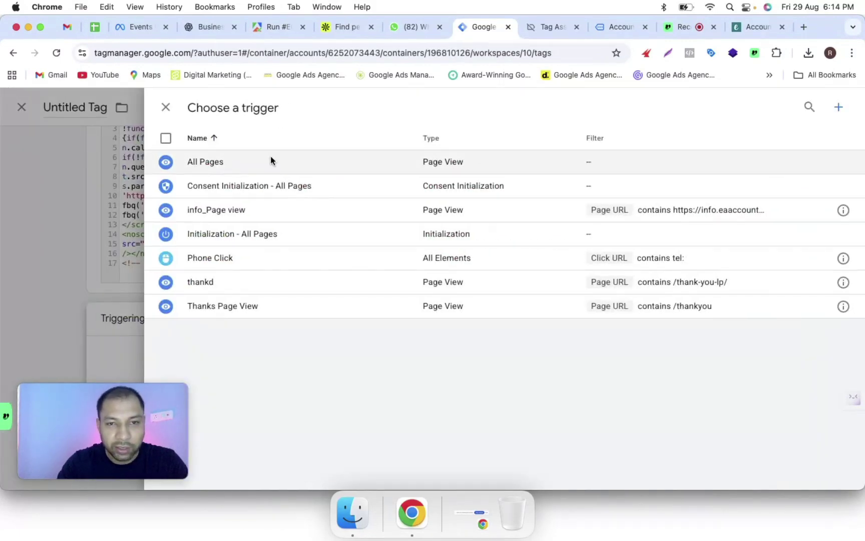
{"action": "left_click", "coordinate": [270, 160]}
{"action": "left_click", "coordinate": [165, 106]}
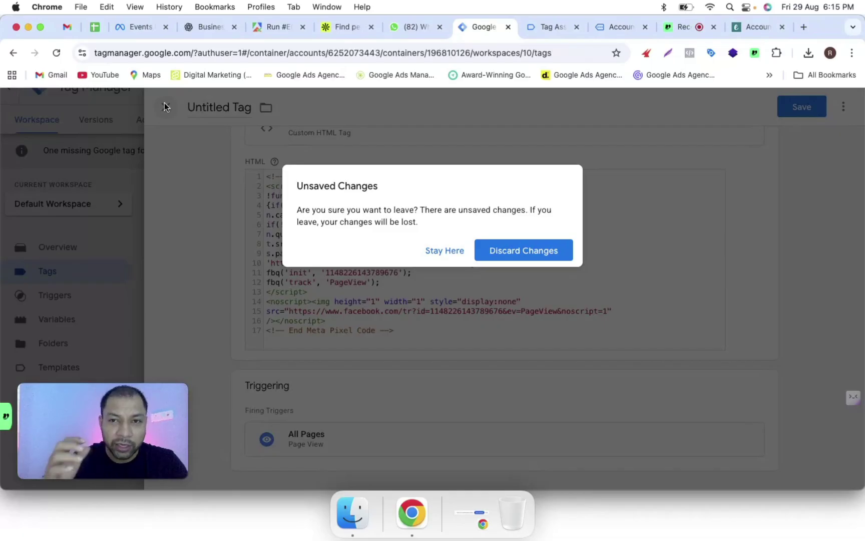